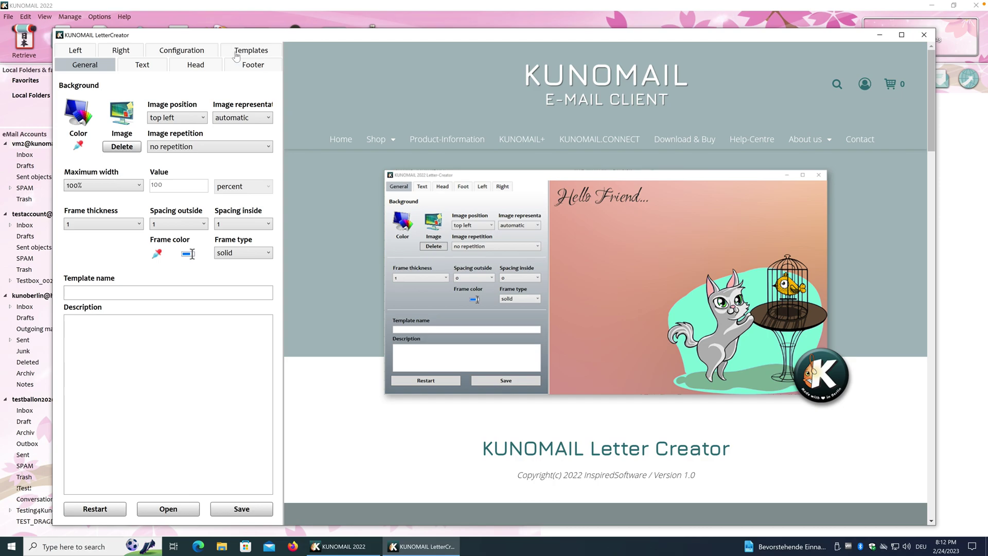
- Try activating all Windows fonts in the configuration, inspect the default font choices, and deactivate the option again
click(187, 51)
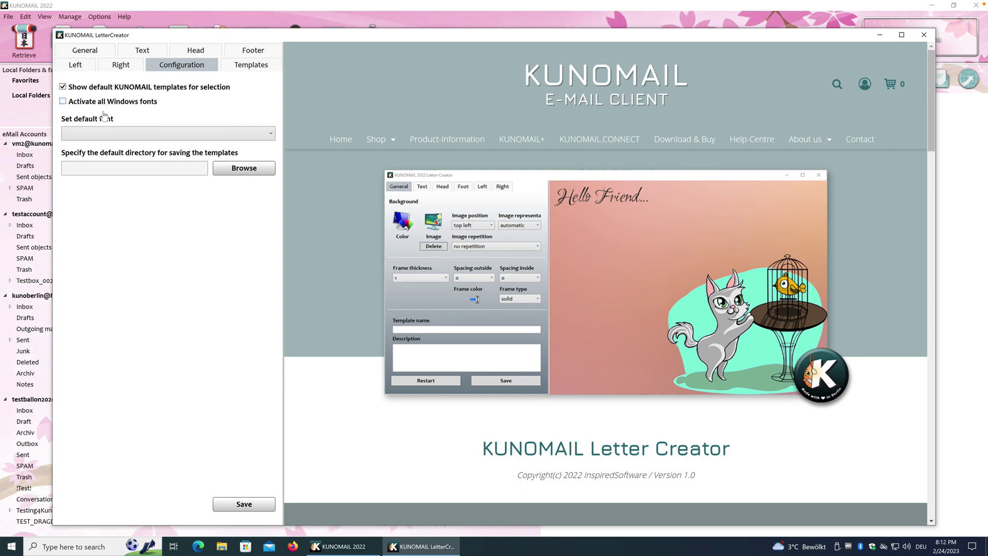
click(90, 102)
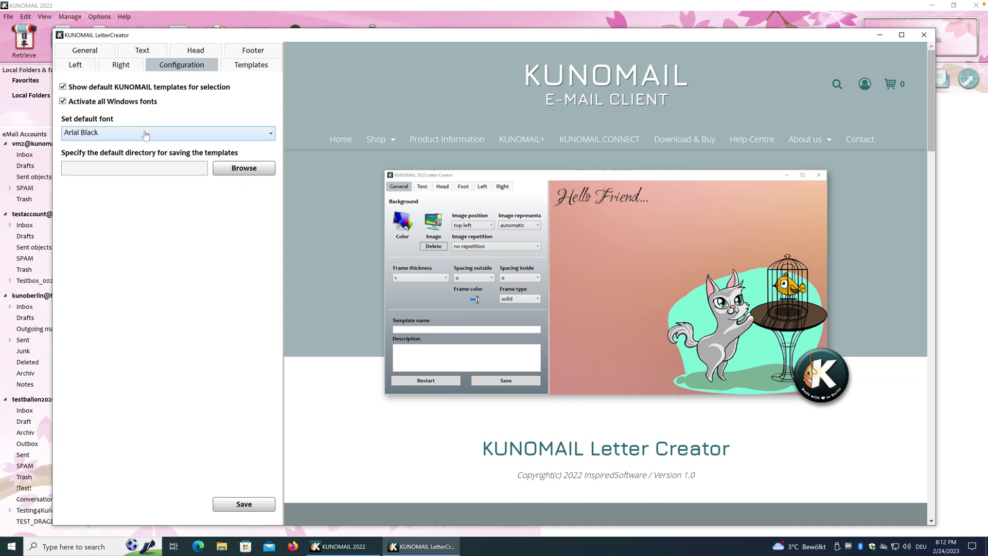
click(181, 135)
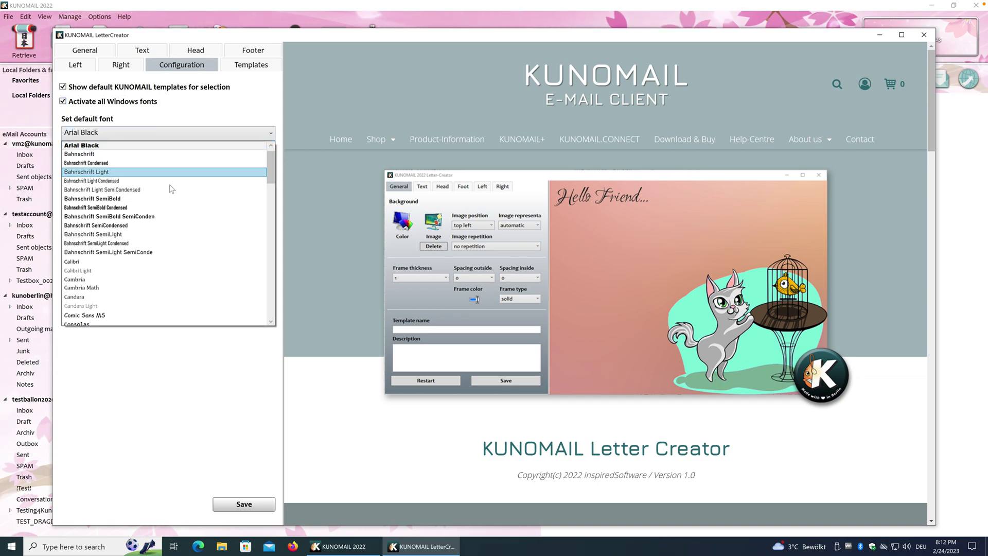
click(155, 119)
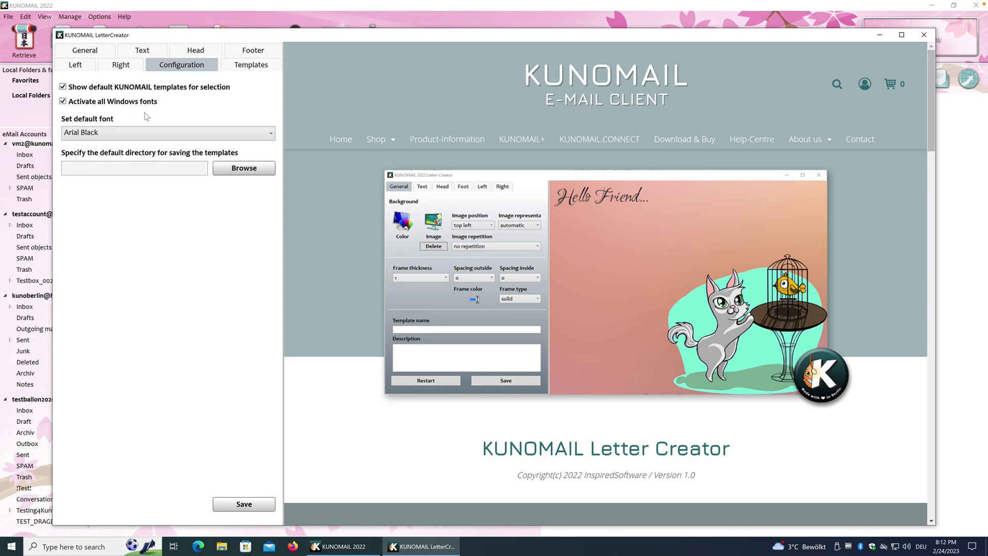
click(62, 102)
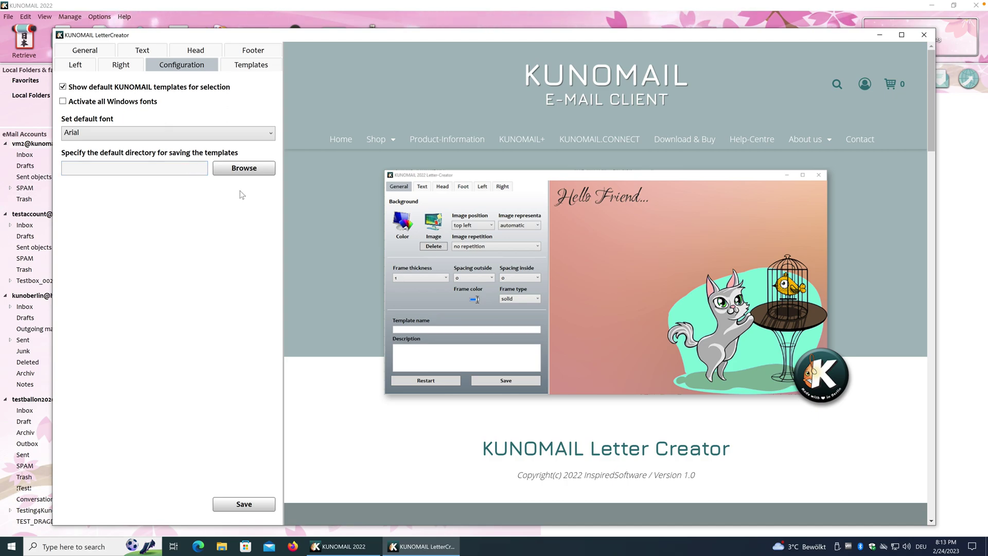
- Open the folder selection for the default template saving directory and cancel it without choosing a folder
click(245, 170)
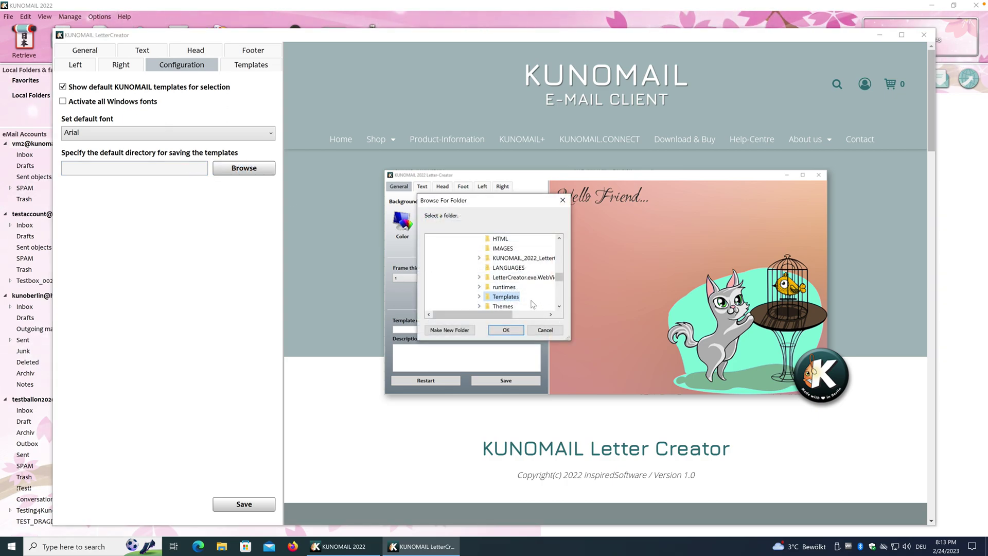
click(547, 331)
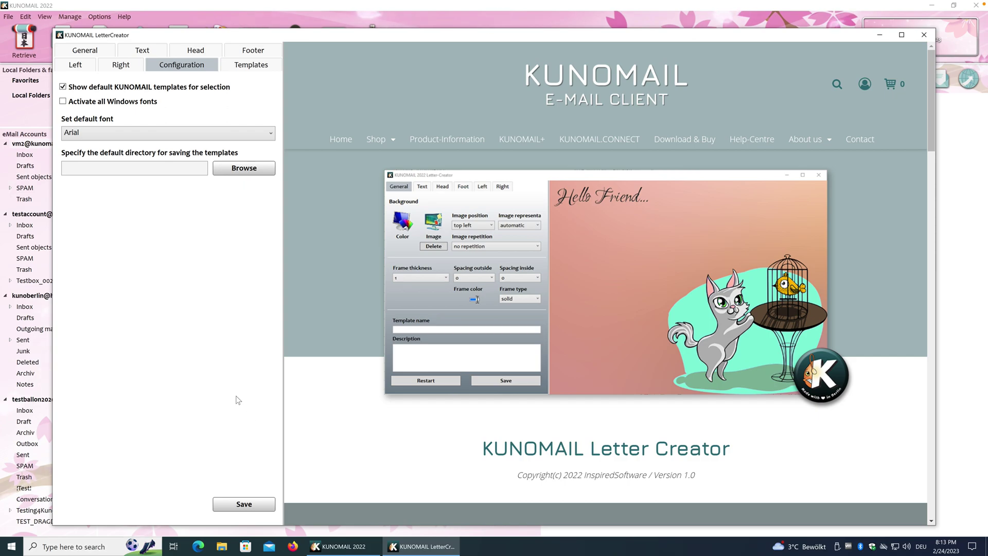
- Load the "Letter template flowers part 2" template from the ready-made templates and mark all templates as selected
click(252, 70)
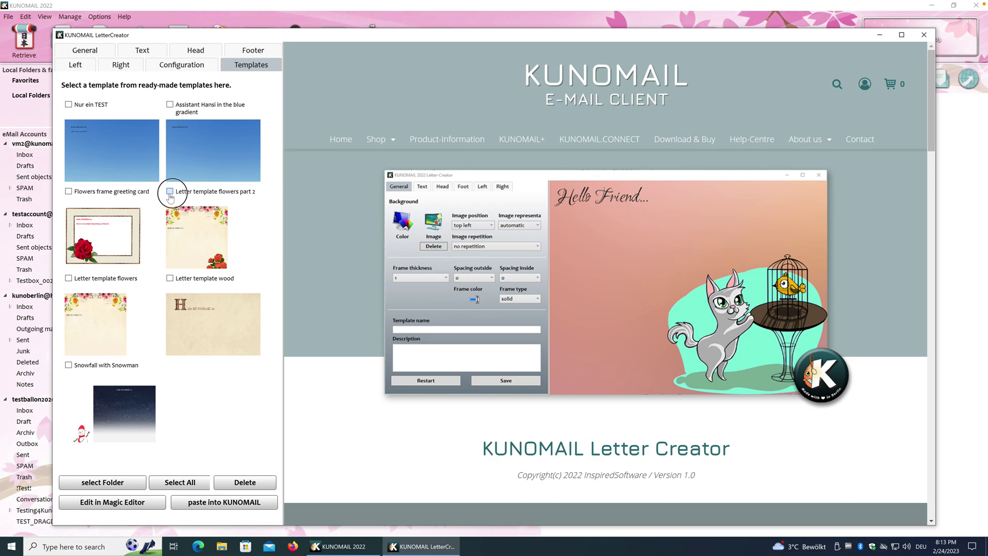
click(188, 232)
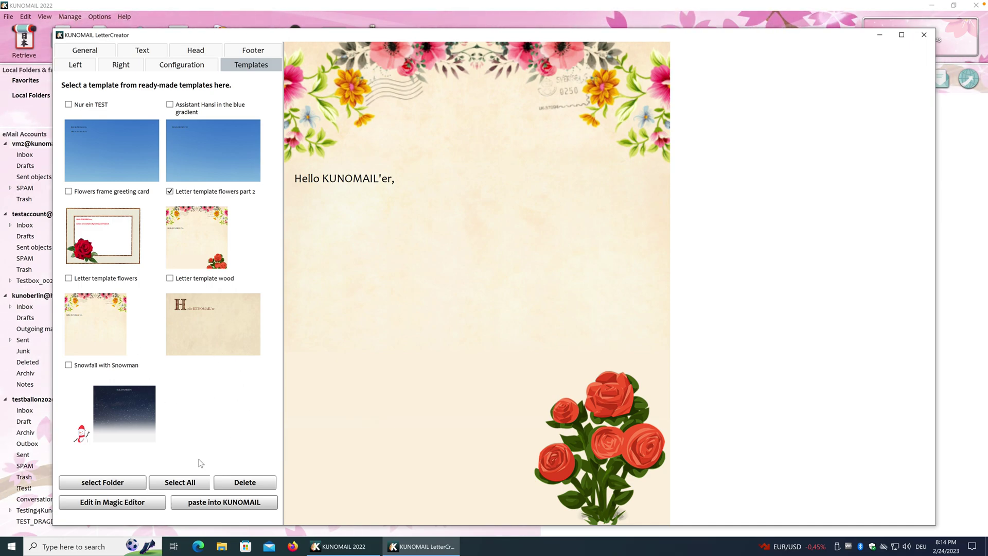
click(183, 483)
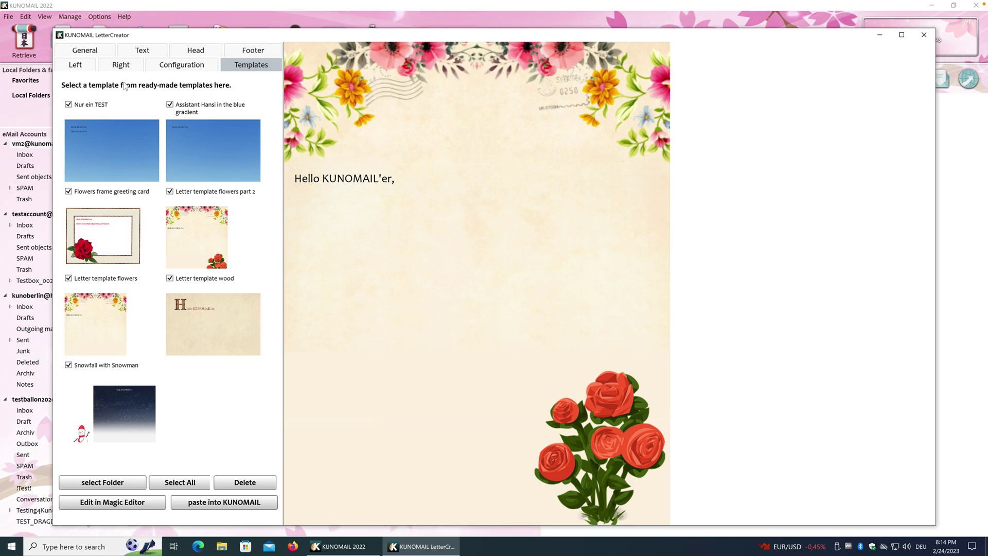
- Set the text area's background image representation to 20% and its image position to bottom left
click(139, 52)
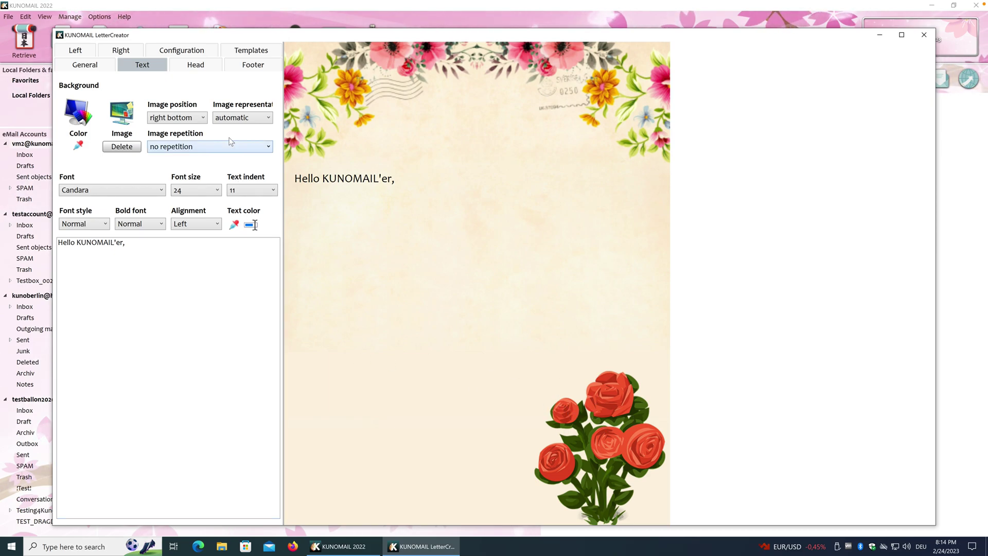
click(249, 118)
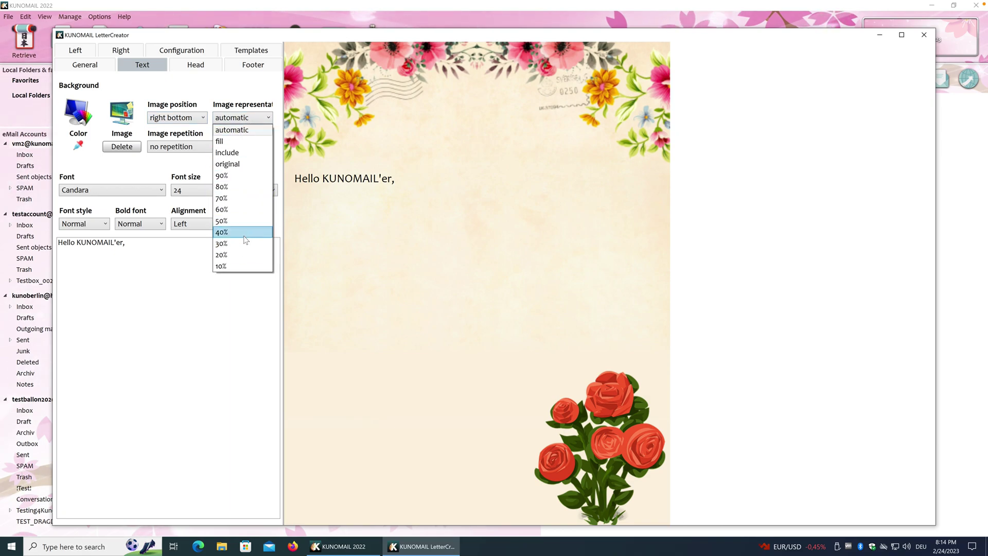
click(246, 237)
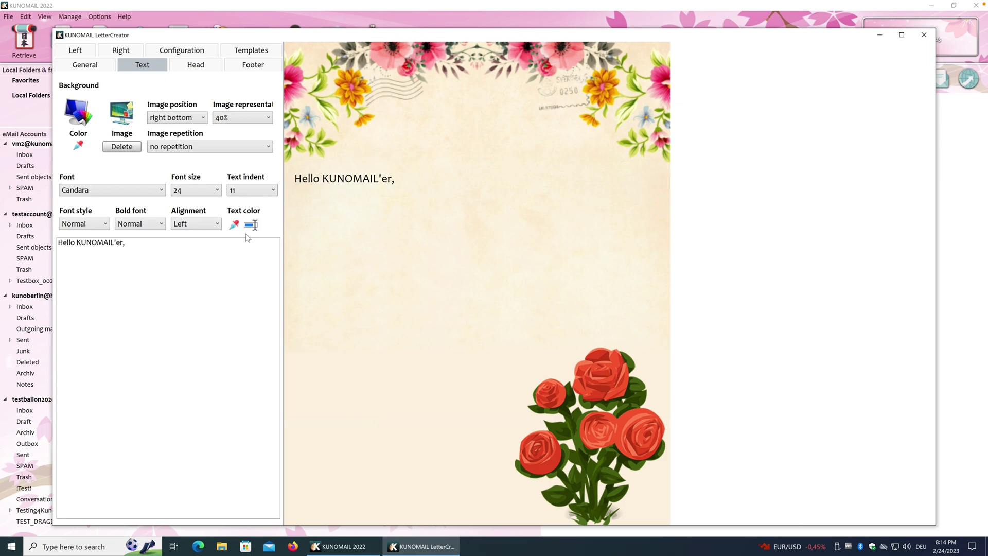
click(240, 117)
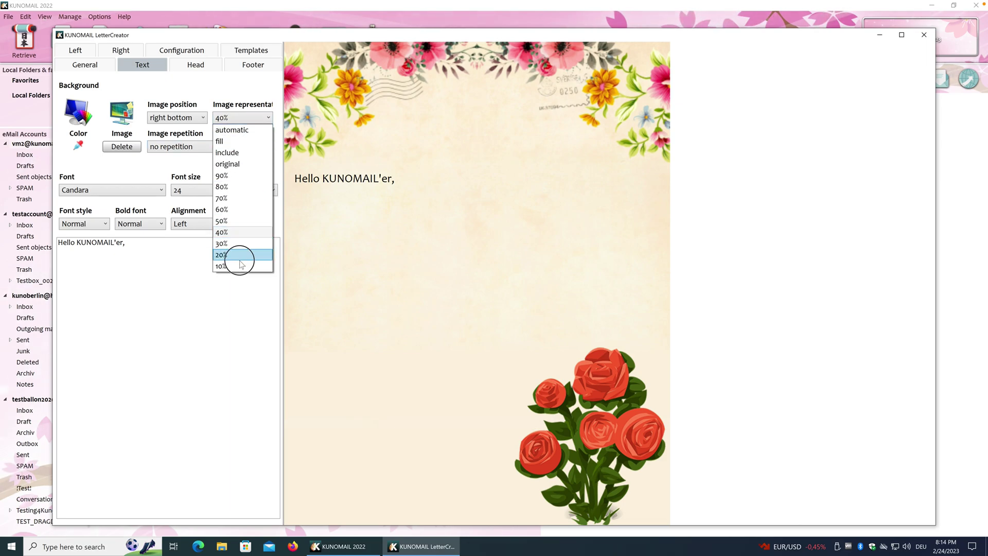
click(236, 257)
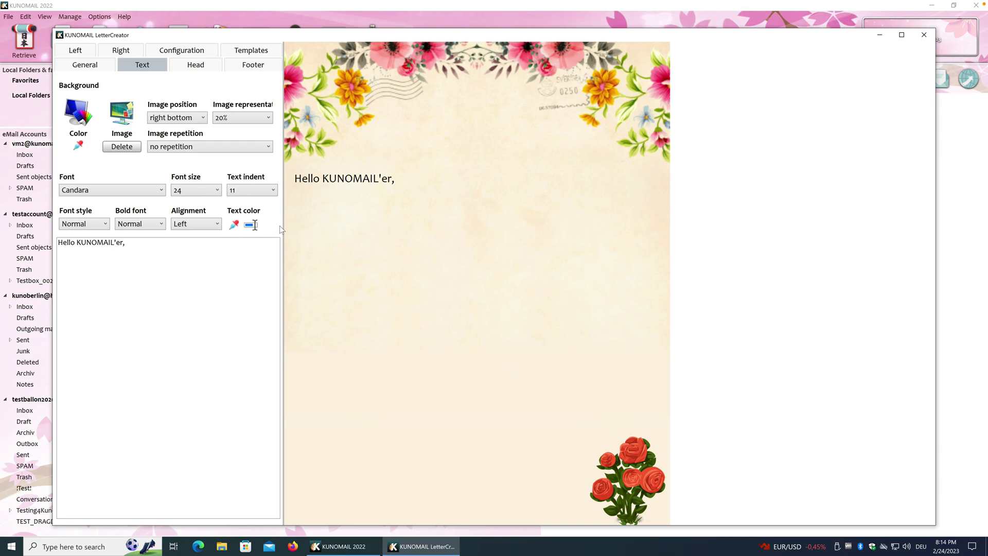
click(193, 118)
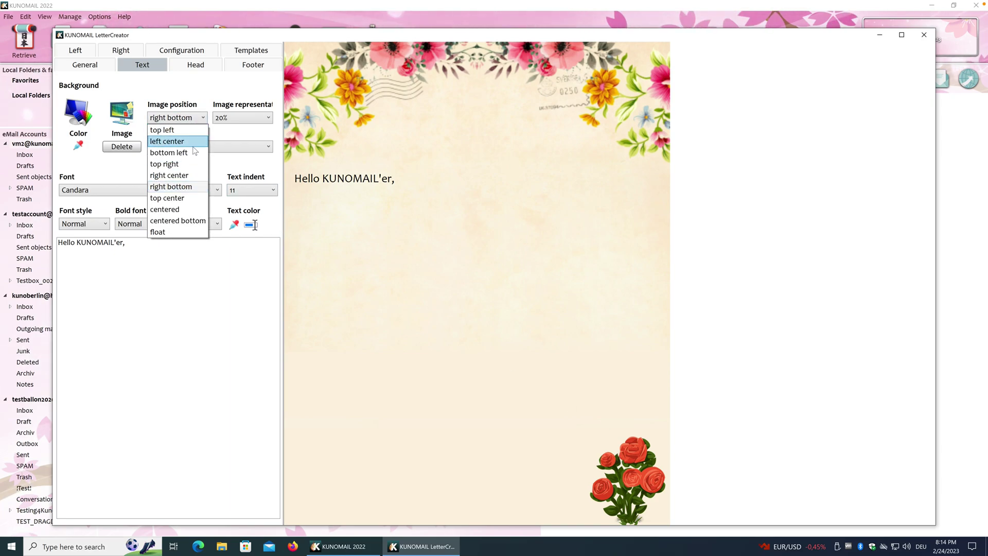
click(191, 154)
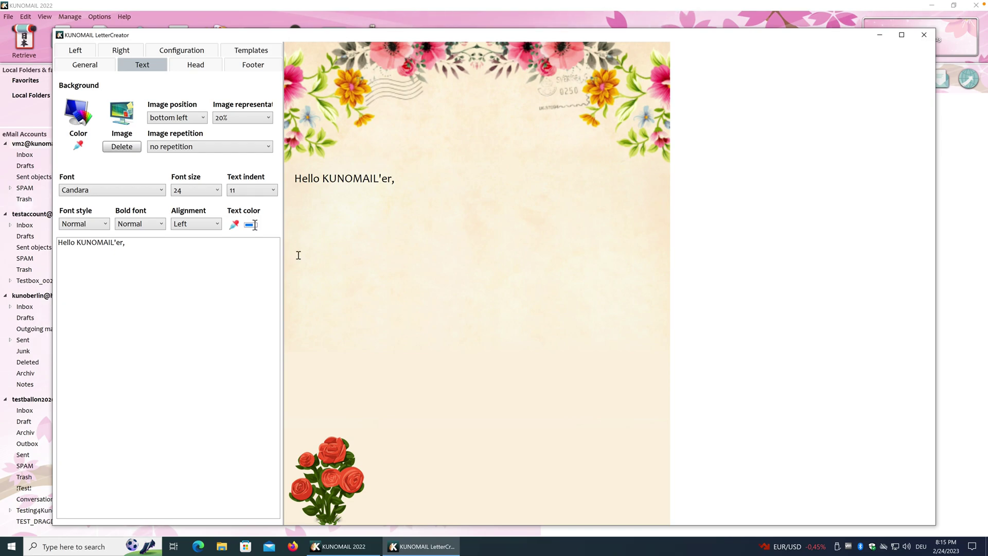
- Restart the letter to discard the modified flower template and begin with an empty layout
click(88, 70)
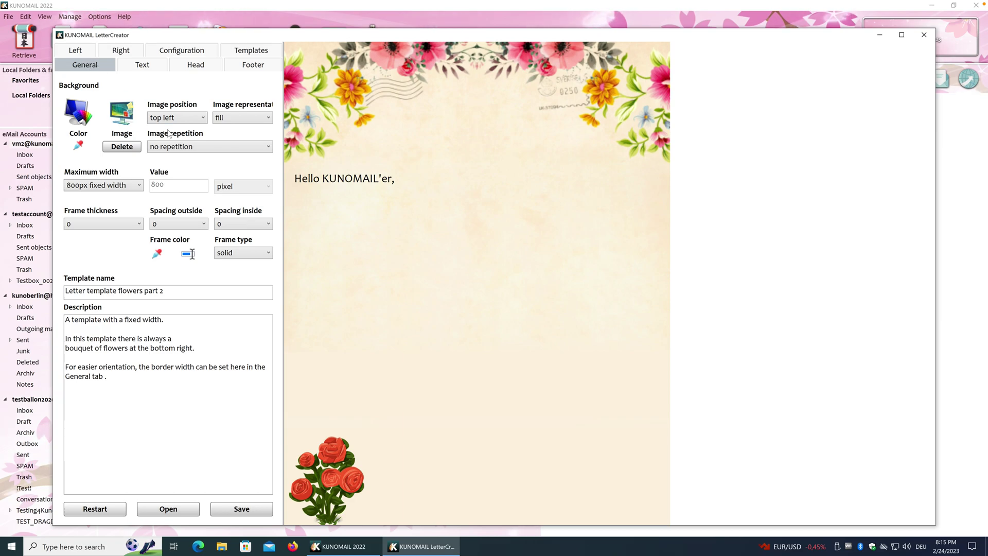
click(95, 508)
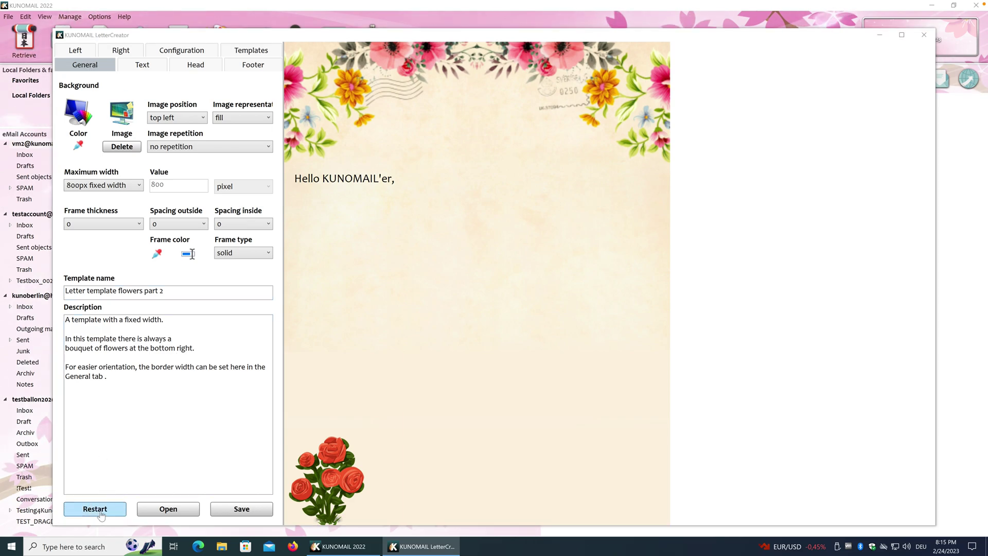
click(502, 370)
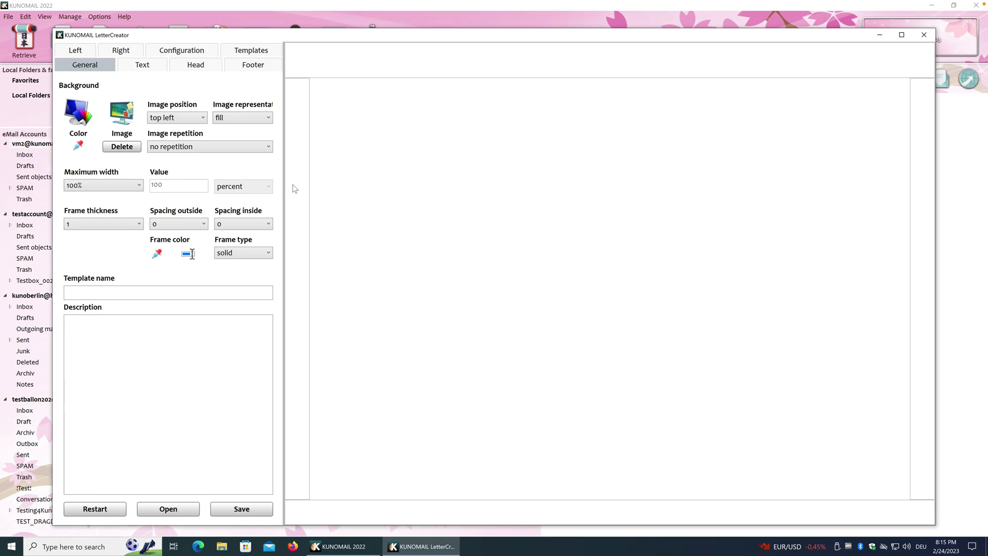
- Enter the sample text "wqefweqfewqfw" in the left column and "weqfweqfwqefewq" in the right column
click(77, 50)
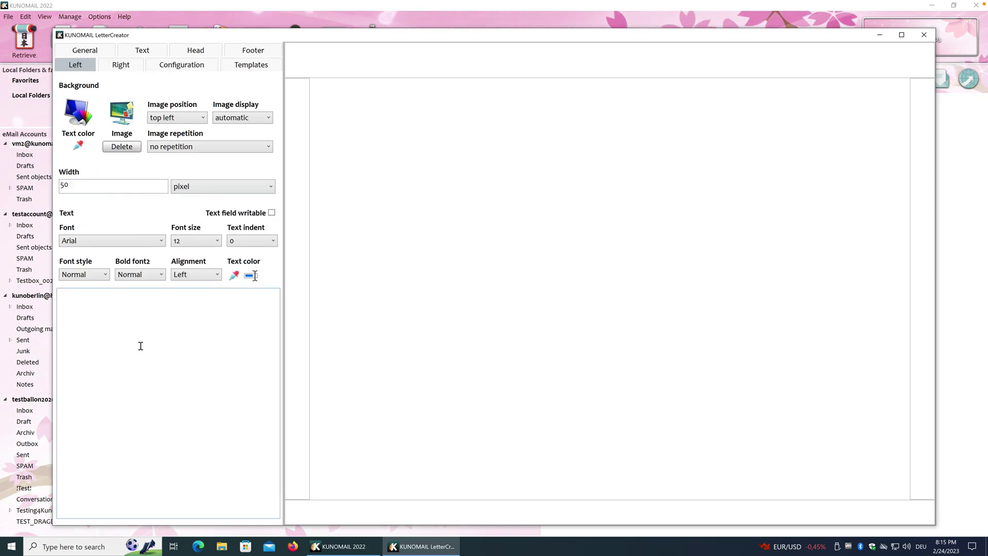
text(wqefweqfewqfw)
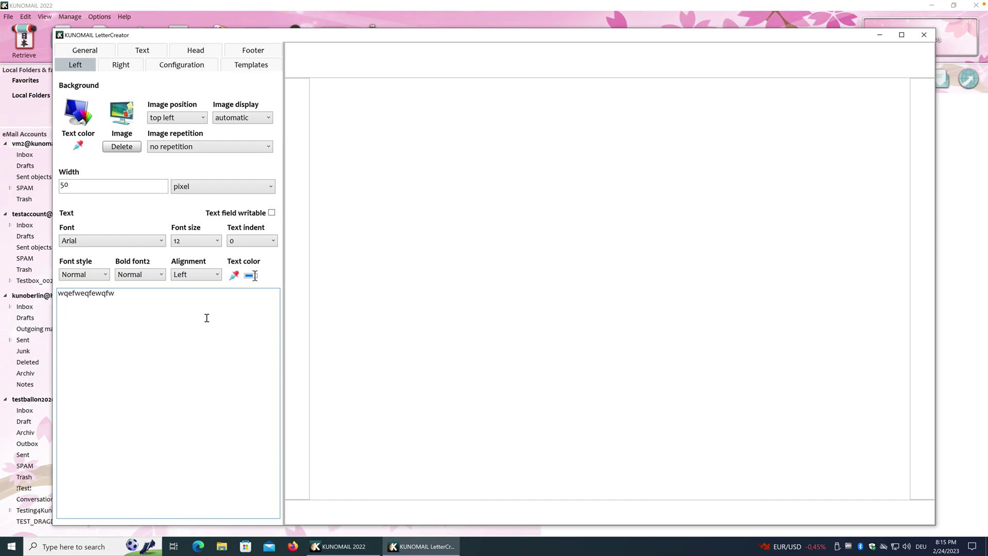
click(120, 65)
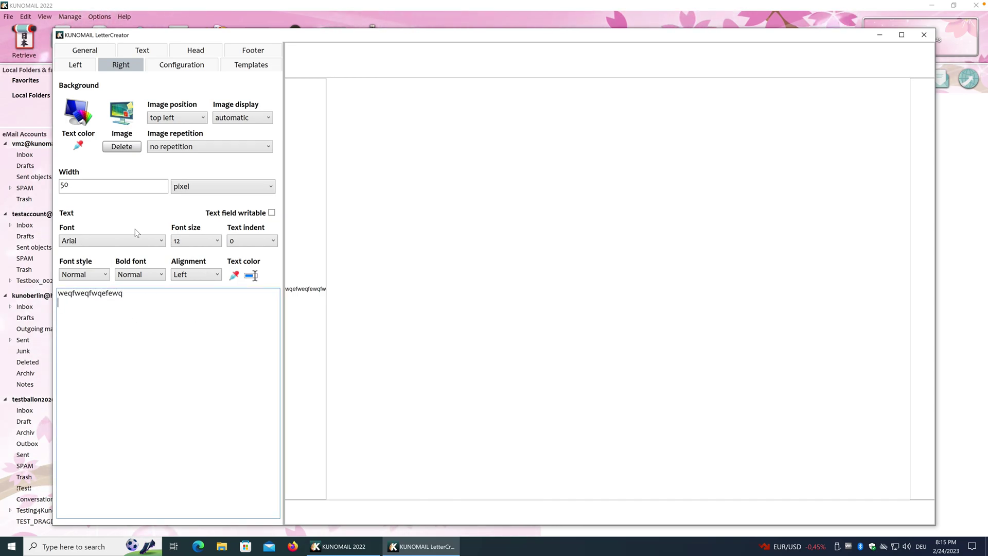
click(75, 64)
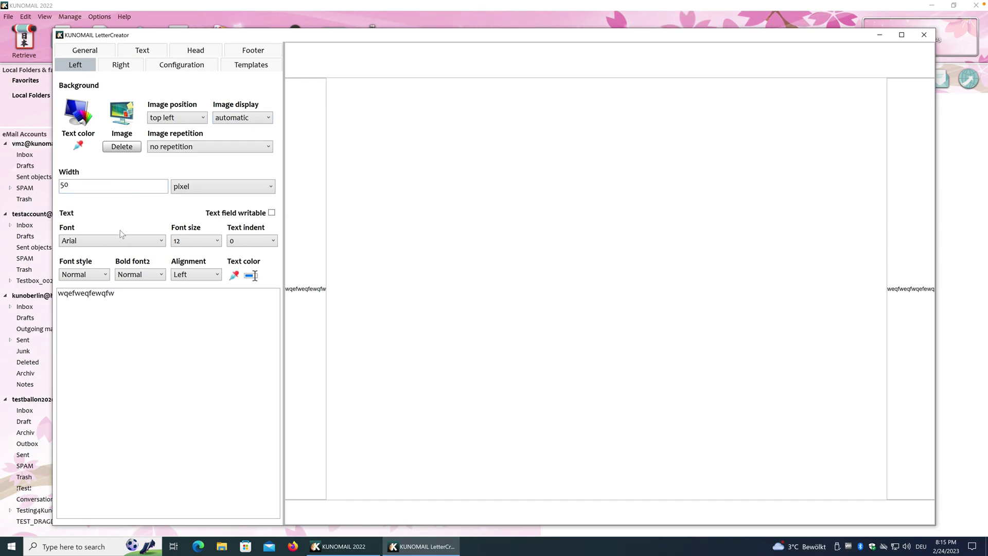
click(127, 71)
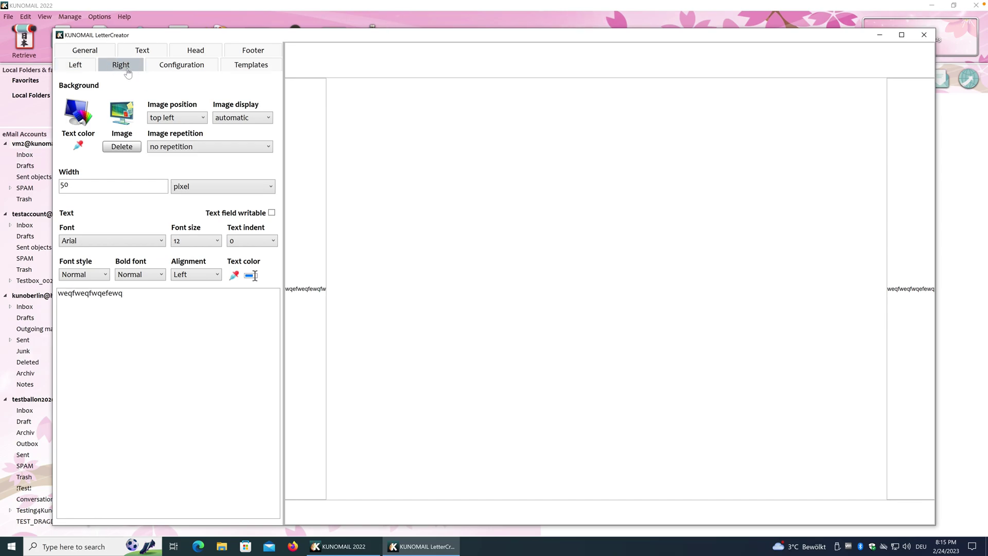
- Set the letter's general frame thickness to 0
click(92, 54)
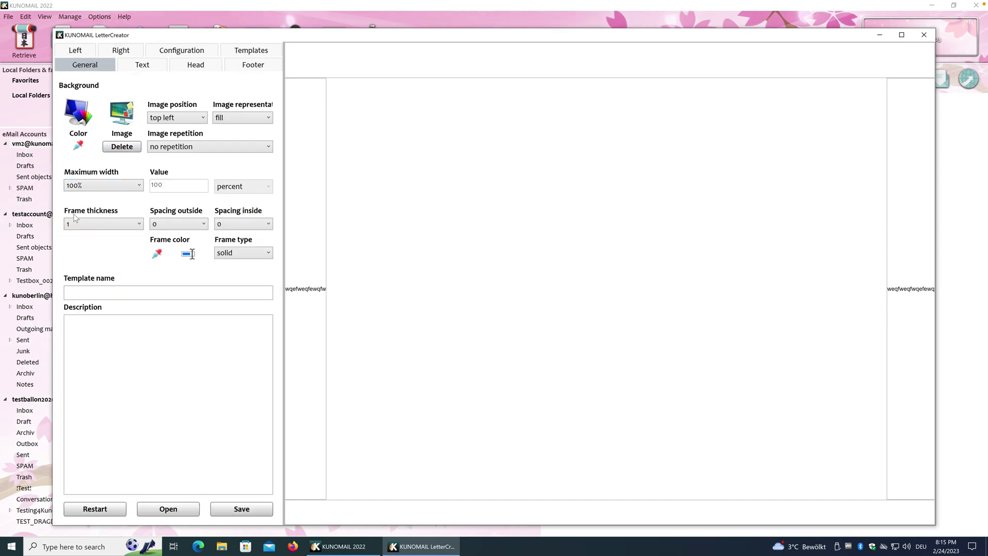
click(109, 224)
click(93, 240)
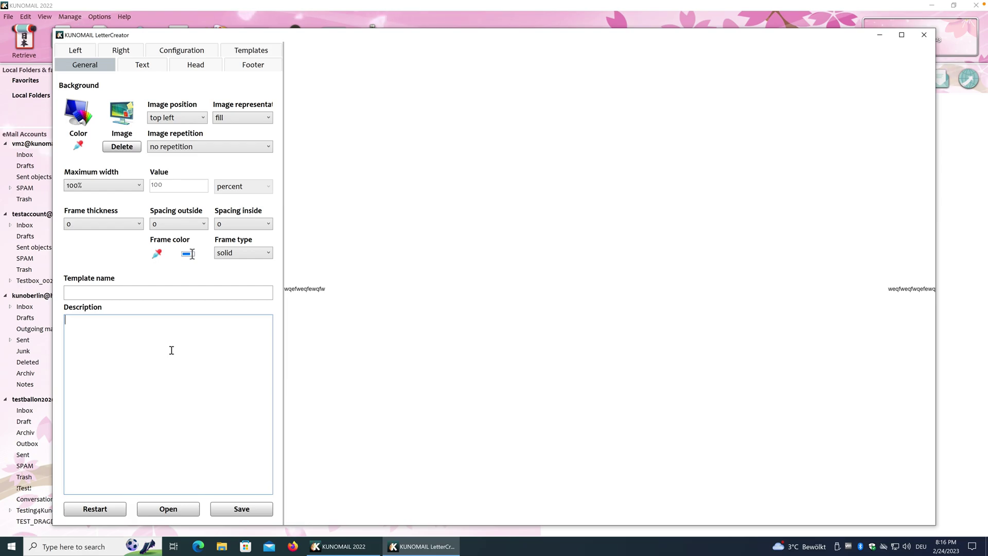
- Restart the letter to clear the sample layout and load the "Letter template flowers part 2" template
click(257, 53)
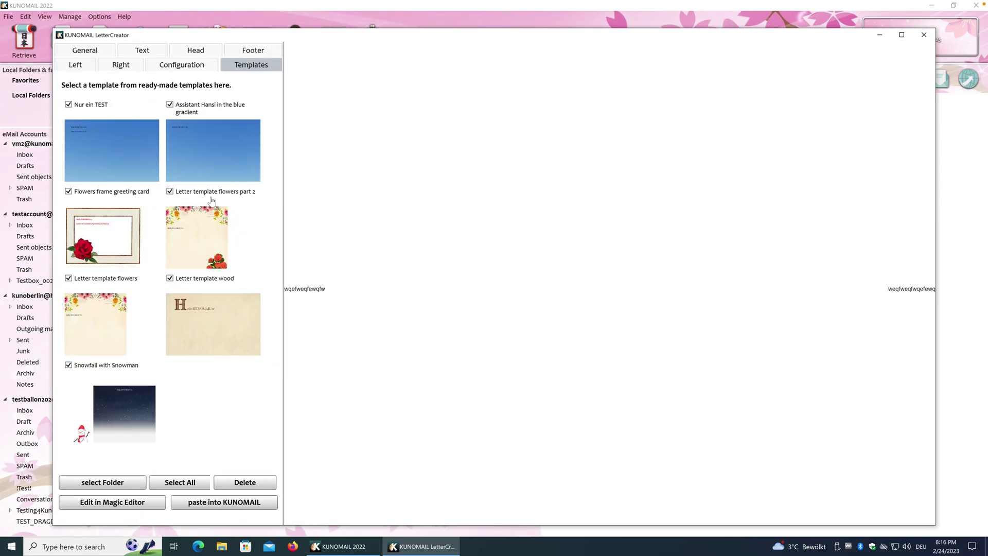
click(80, 51)
click(100, 508)
click(485, 366)
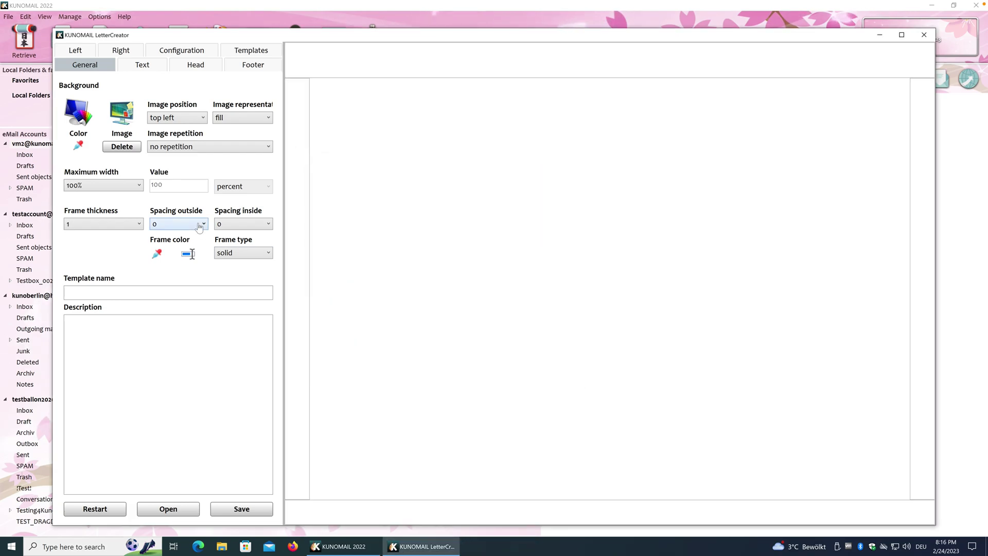
click(246, 50)
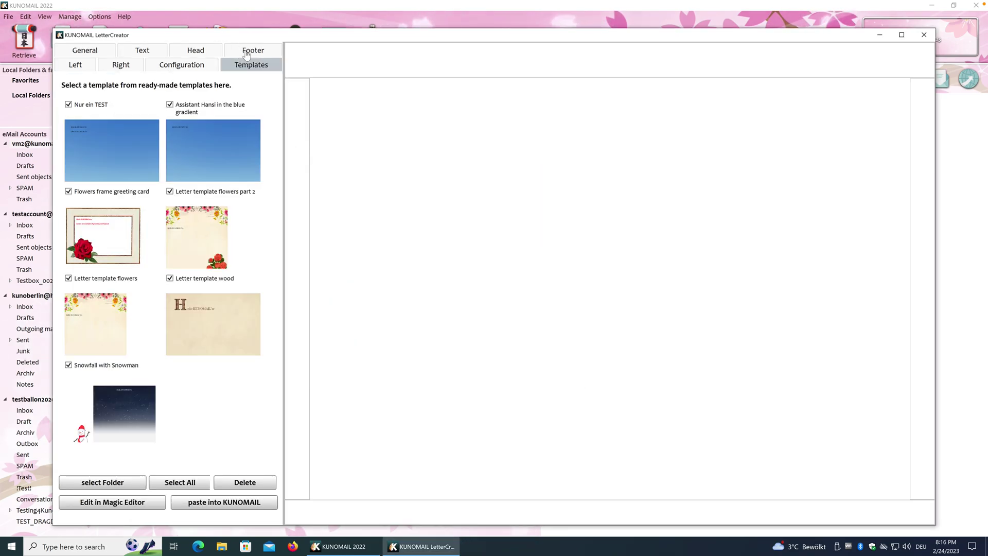
click(207, 229)
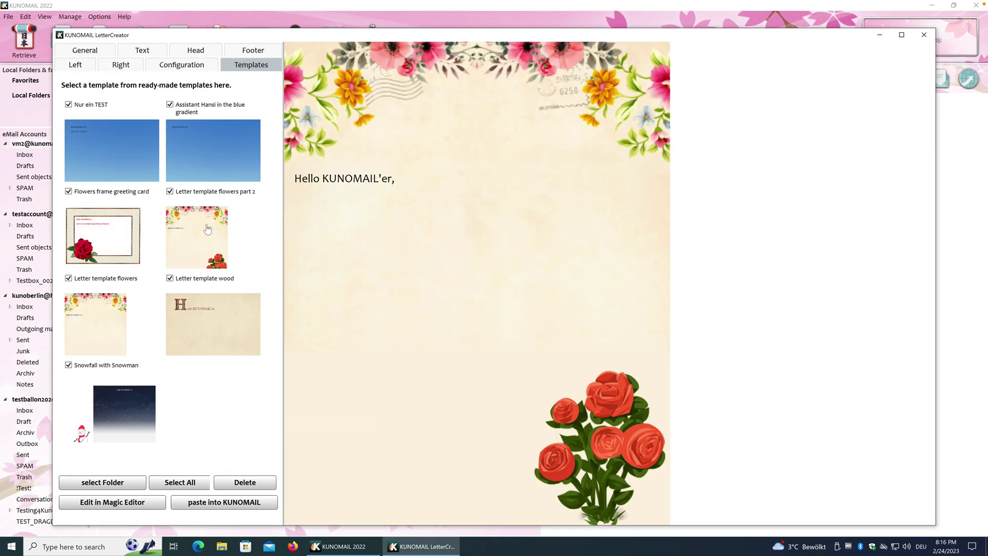
- Add the lines "text" and "Bye" below the greeting in the letter's text, and return to the ready-made templates
click(148, 50)
click(447, 222)
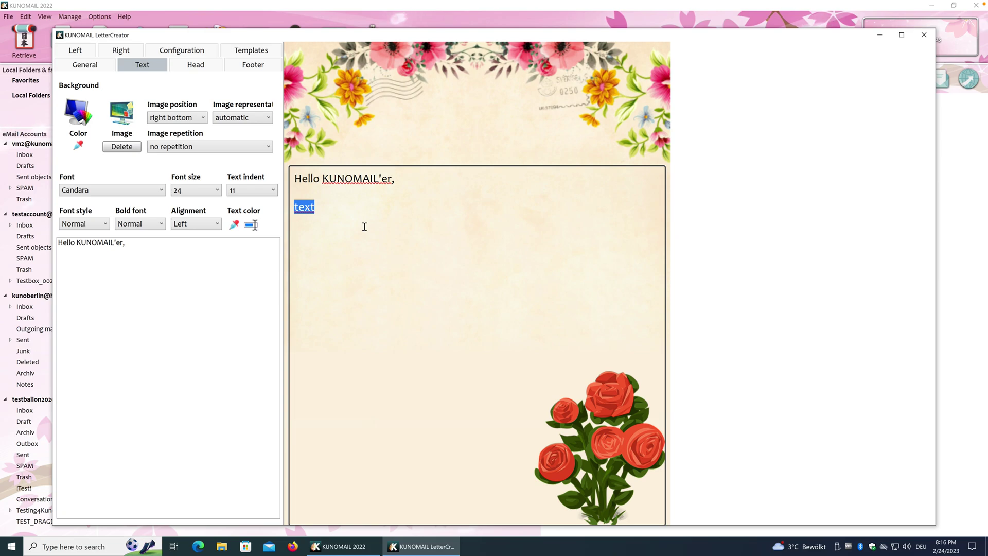
click(210, 284)
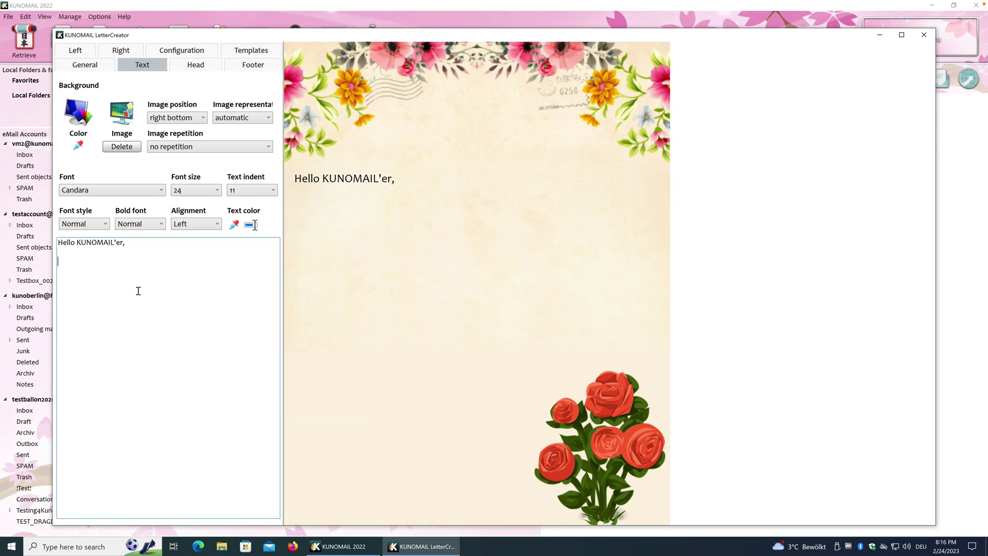
text(text)
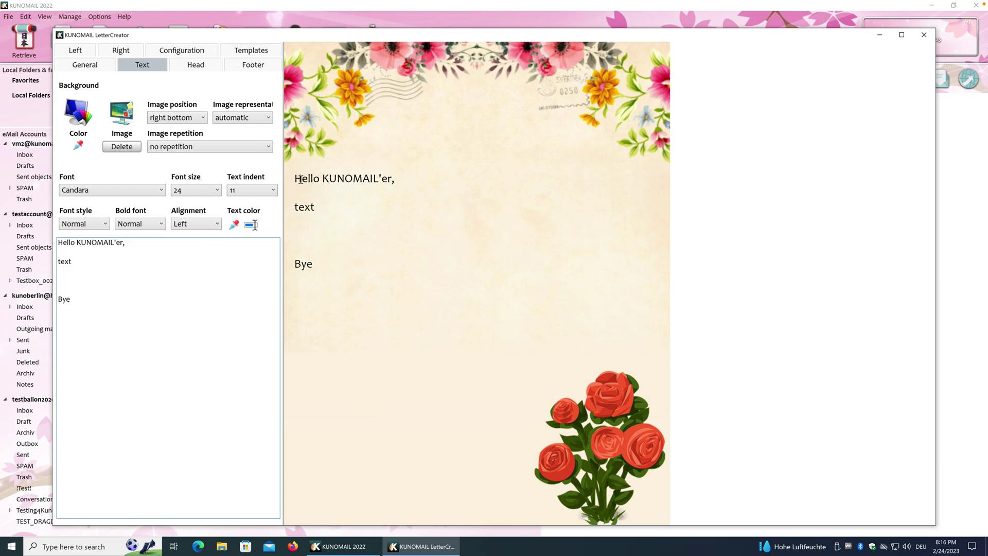
click(253, 56)
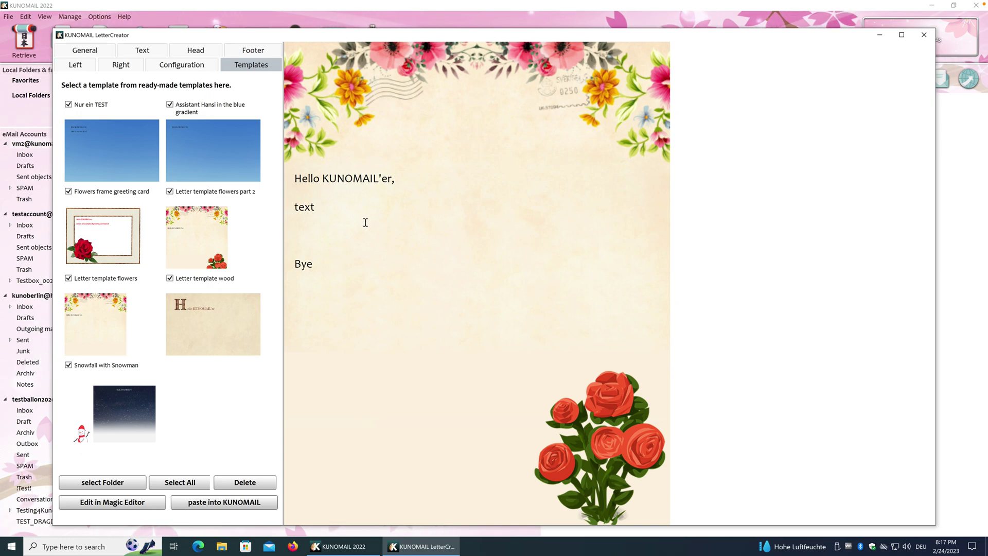
- Open the flower letter in the Magic Editor, add "wkljrqhfklweqhf", "fwq", "we", "fweq" and "f" below the greeting, and close the editor without saving
click(94, 509)
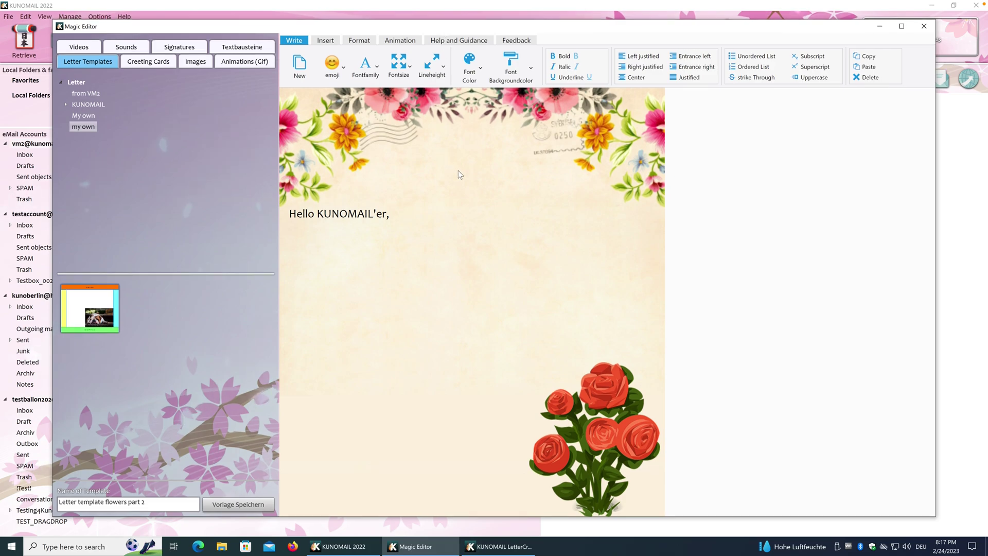
click(439, 261)
key(Return)
key(Return)
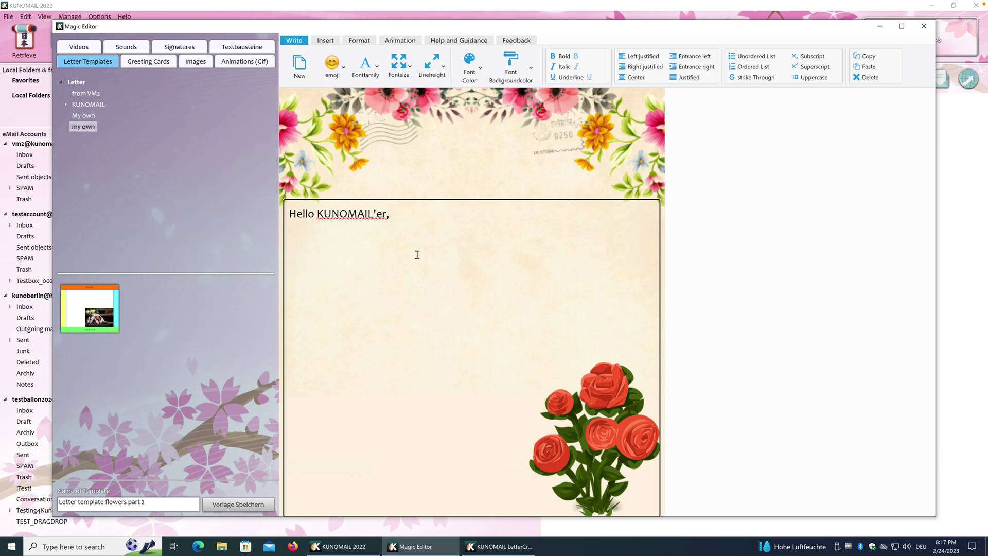
text(wkljrqhfklweqhf)
key(Return)
key(Return)
text(fwq)
key(Return)
text(we)
key(Return)
text(fweq)
key(Return)
text(f)
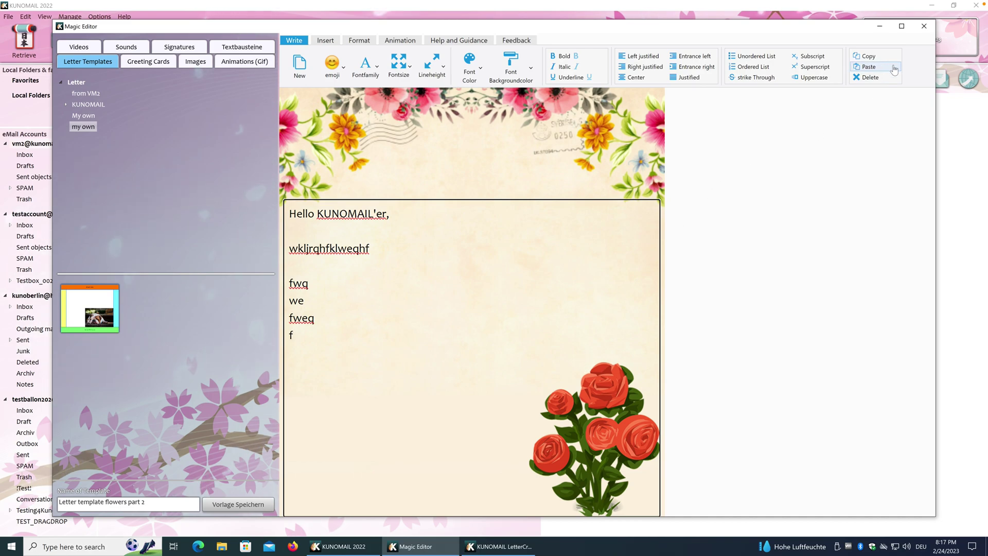
click(923, 26)
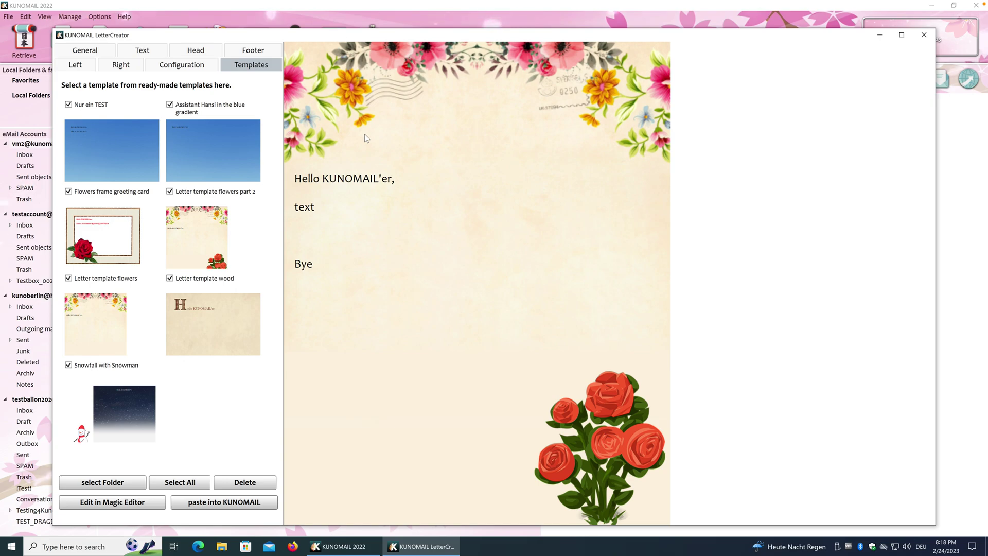
- Close the LetterCreator and open the KUNOMAIL Emoticons folder of GIF animations in the Media Center
click(923, 36)
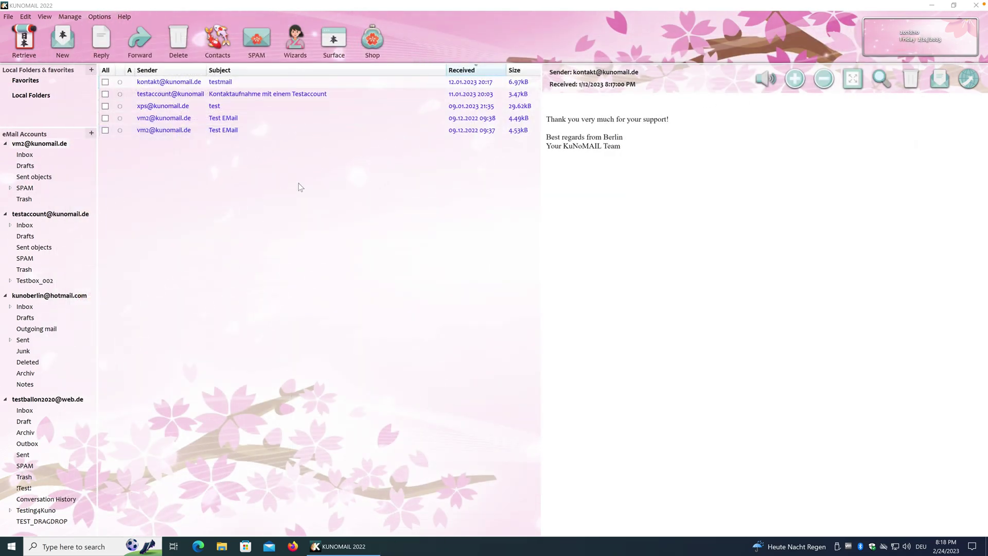
click(100, 16)
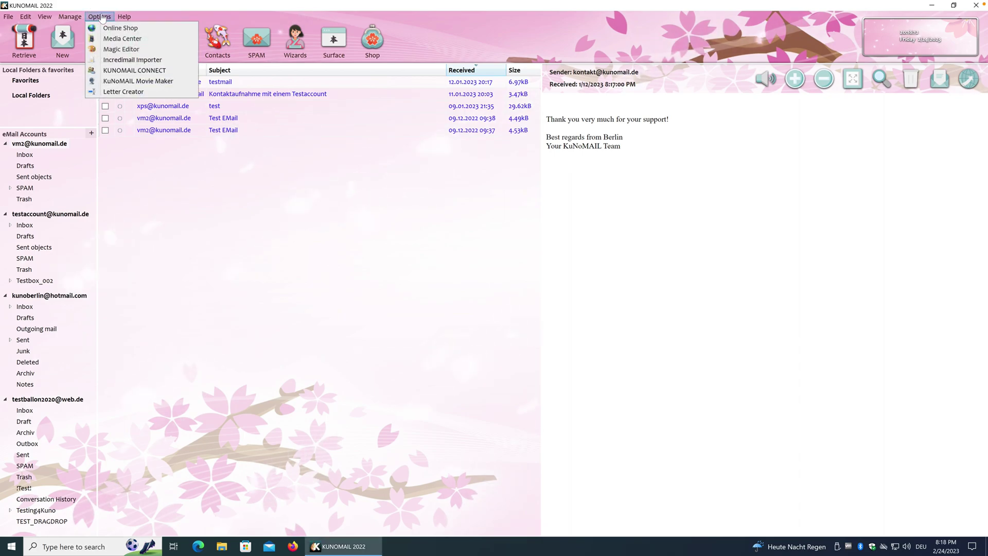
click(112, 39)
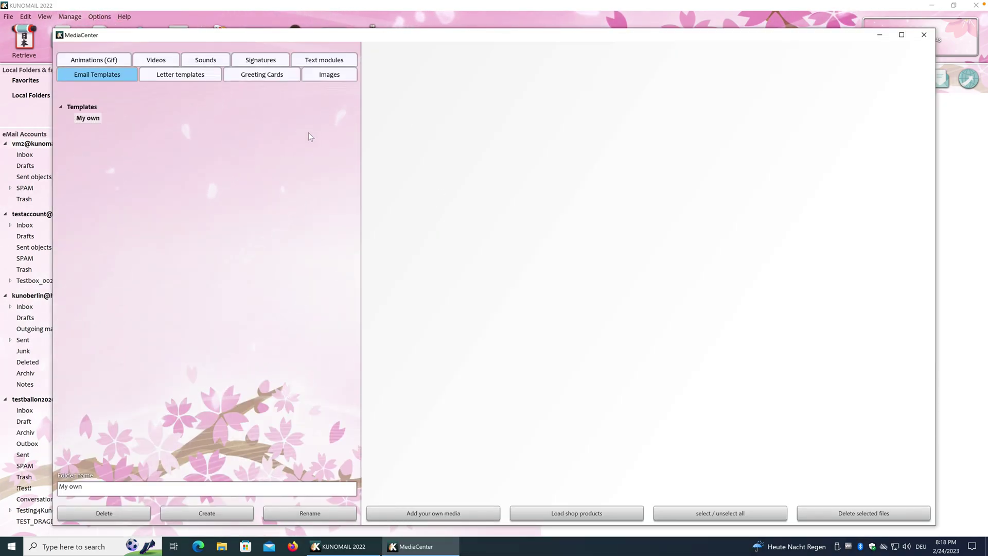
click(86, 63)
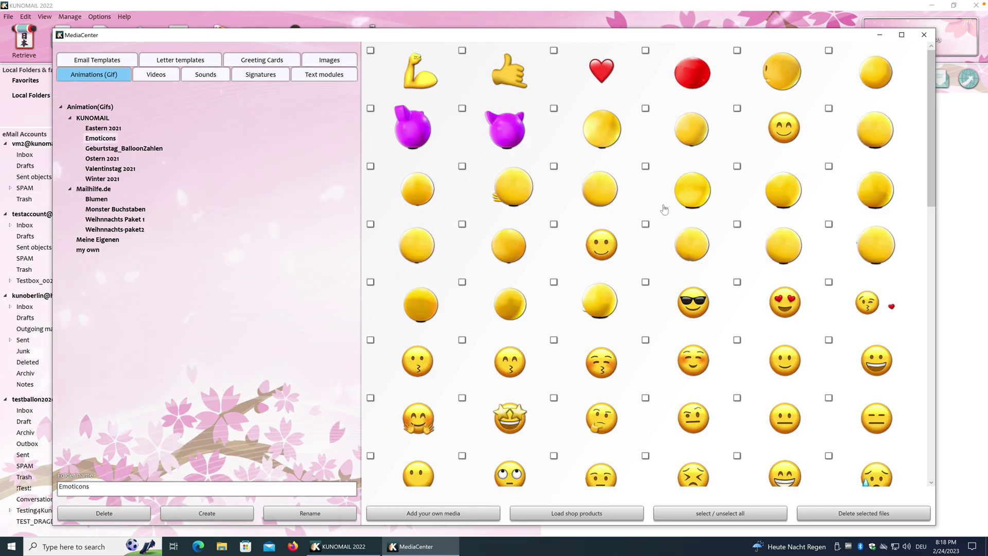
- Look through the animated emoticons and mark the smiley with sunglasses
scroll(655, 257, down, 1)
scroll(654, 257, down, 15)
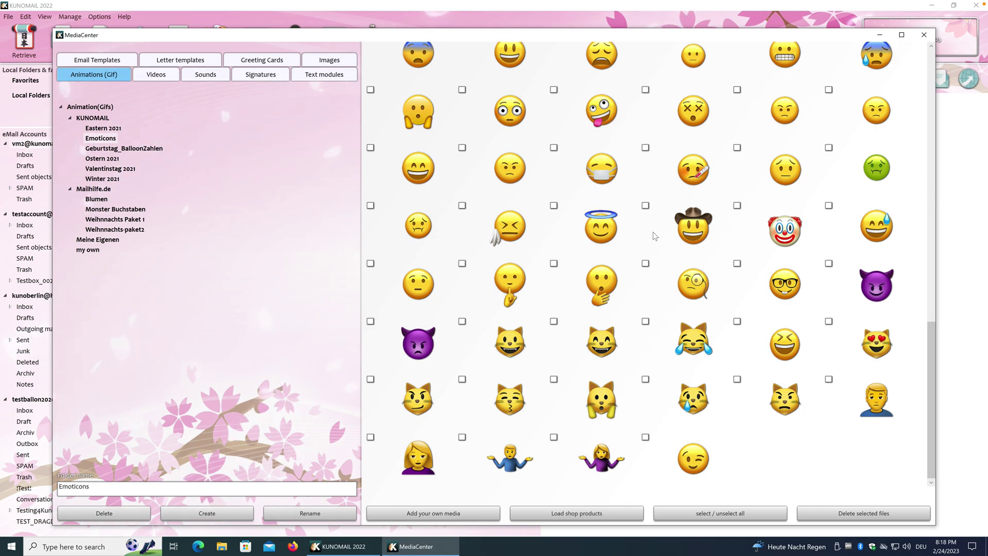
scroll(655, 236, up, 12)
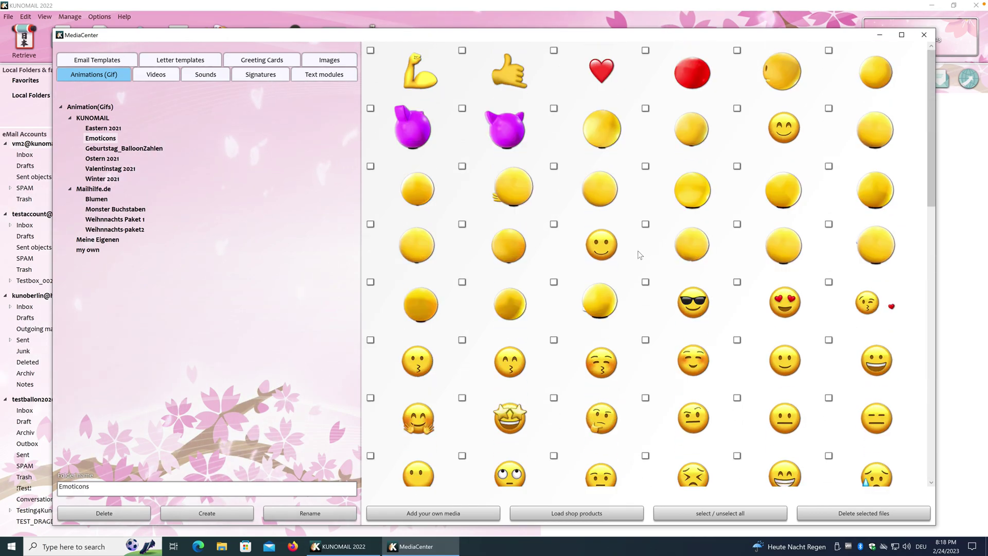
click(645, 282)
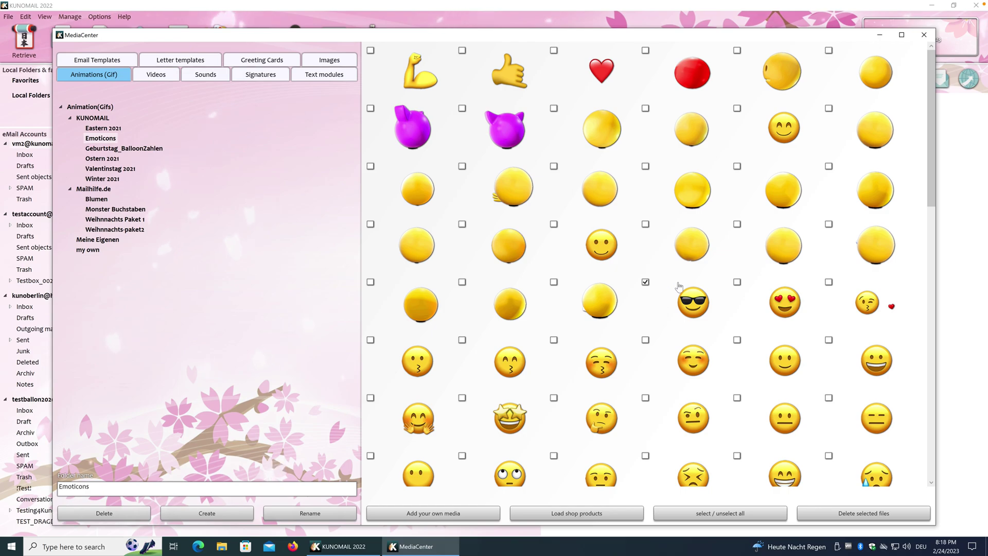